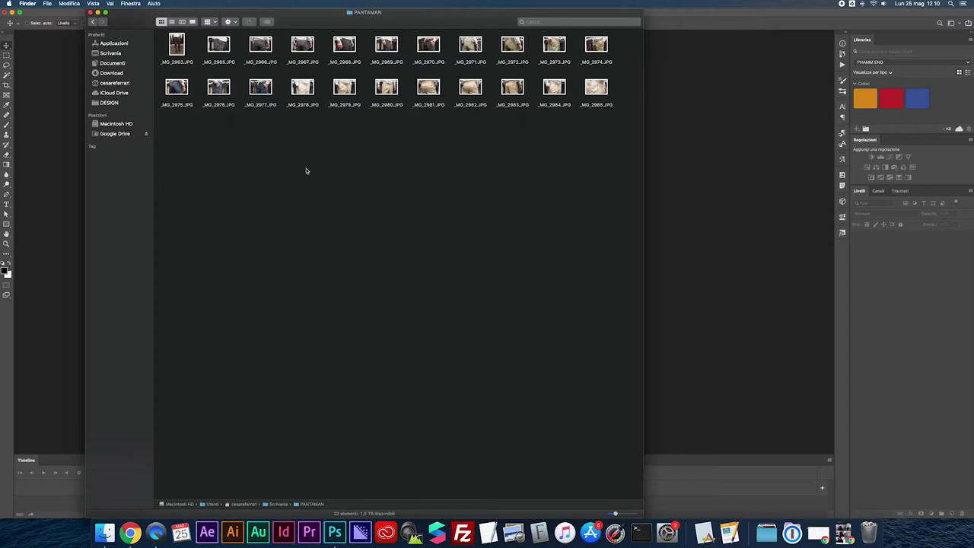
- Select the _MG_2965.JPG thumbnail in the PANTAMAN Finder folder
{"action": "left_click", "coordinate": [219, 47]}
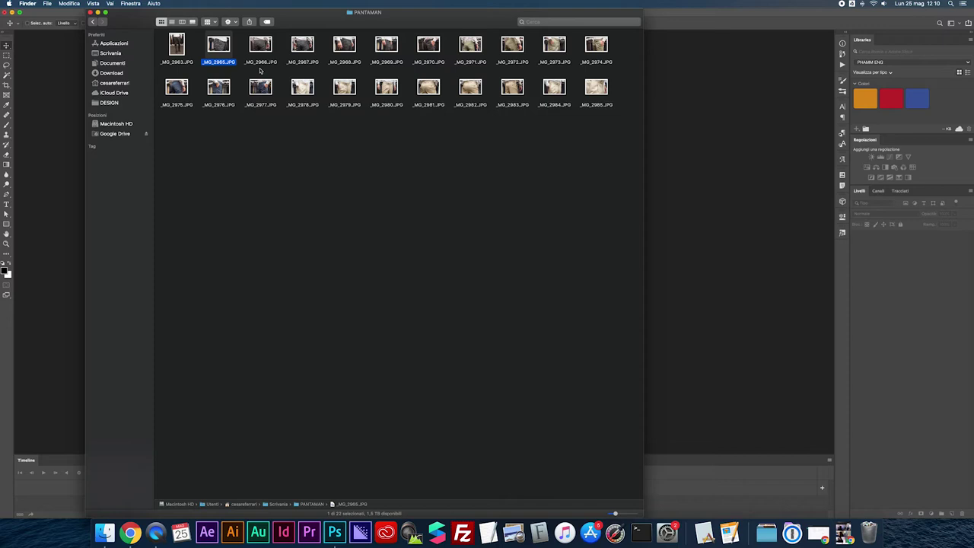
{"action": "left_click", "coordinate": [238, 69]}
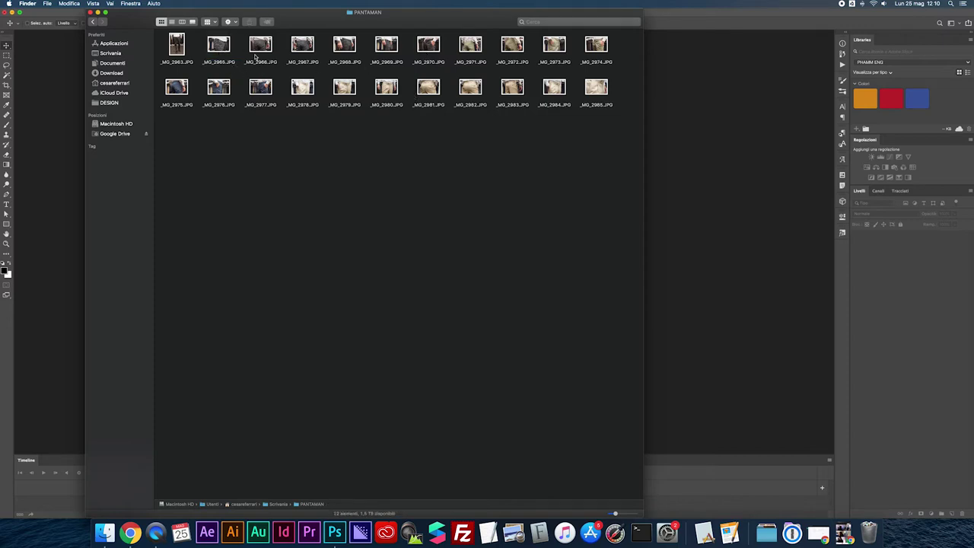
{"action": "left_click", "coordinate": [221, 46]}
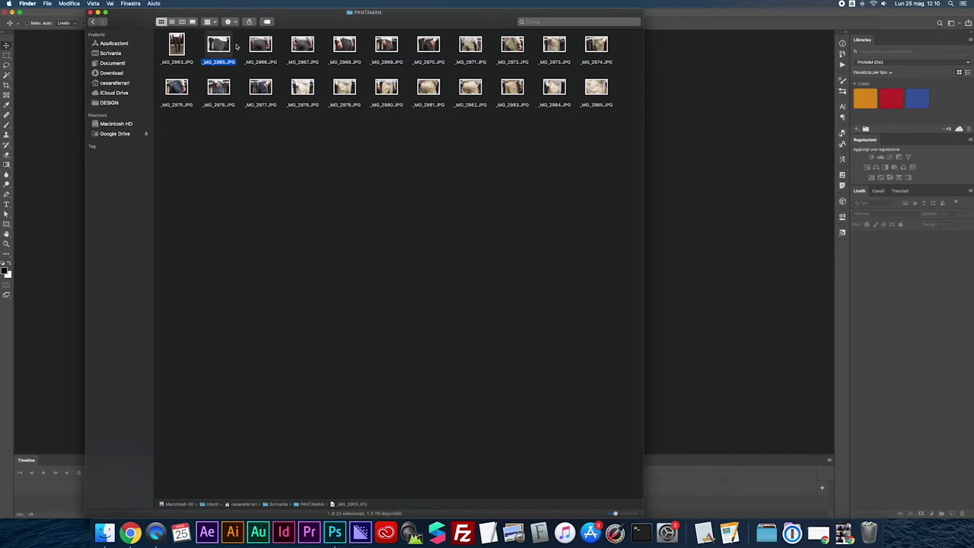
{"action": "left_click", "coordinate": [237, 47]}
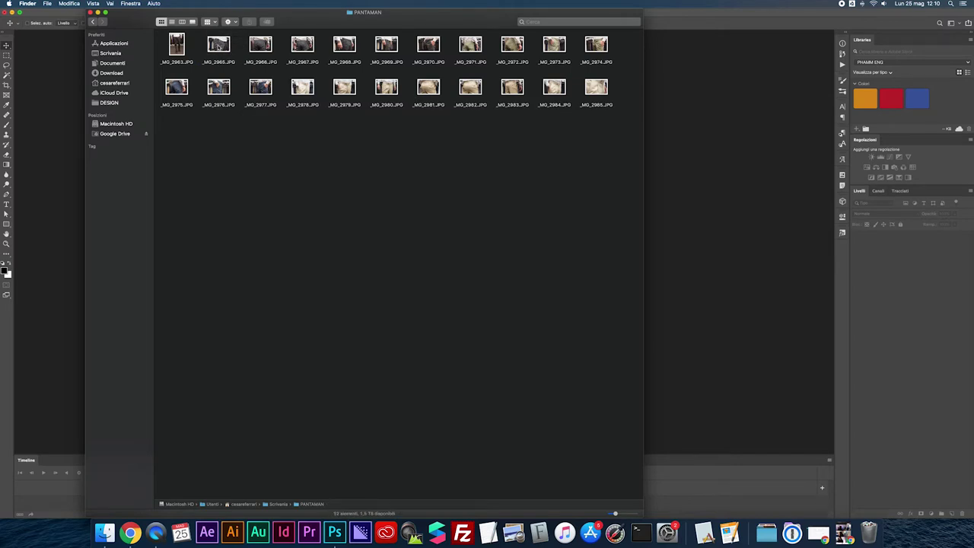
{"action": "left_click", "coordinate": [219, 47]}
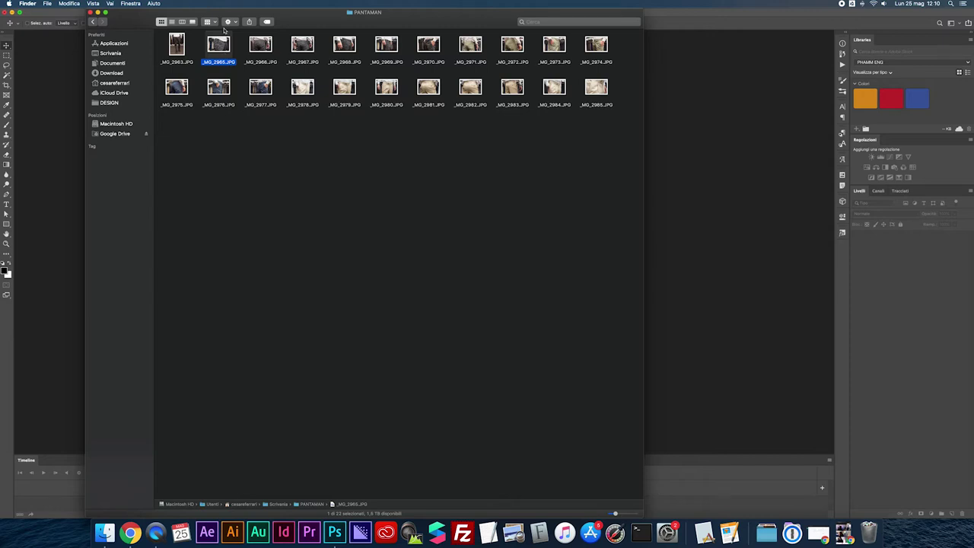
- Open _MG_2965.JPG in Photoshop with its embedded Adobe RGB profile, then bring up Image Size
{"action": "left_click_drag", "start_coordinate": [219, 46], "coordinate": [335, 532]}
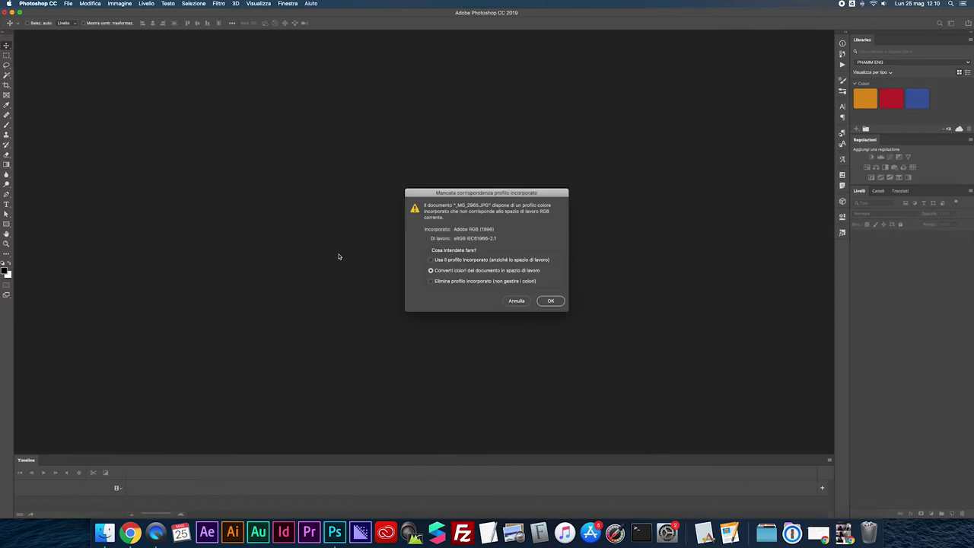
{"action": "left_click", "coordinate": [464, 261]}
{"action": "left_click", "coordinate": [544, 300]}
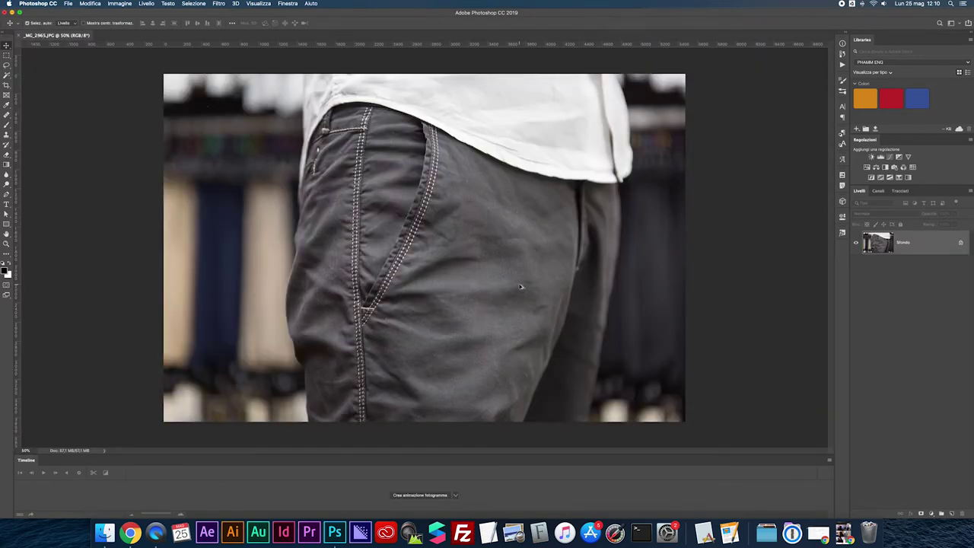
{"action": "key", "text": "ctrl+alt+i"}
- Resize the image to 800 px wide at 72 ppi and view it at 100%
{"action": "double_click", "coordinate": [527, 261]}
{"action": "type", "text": "72"}
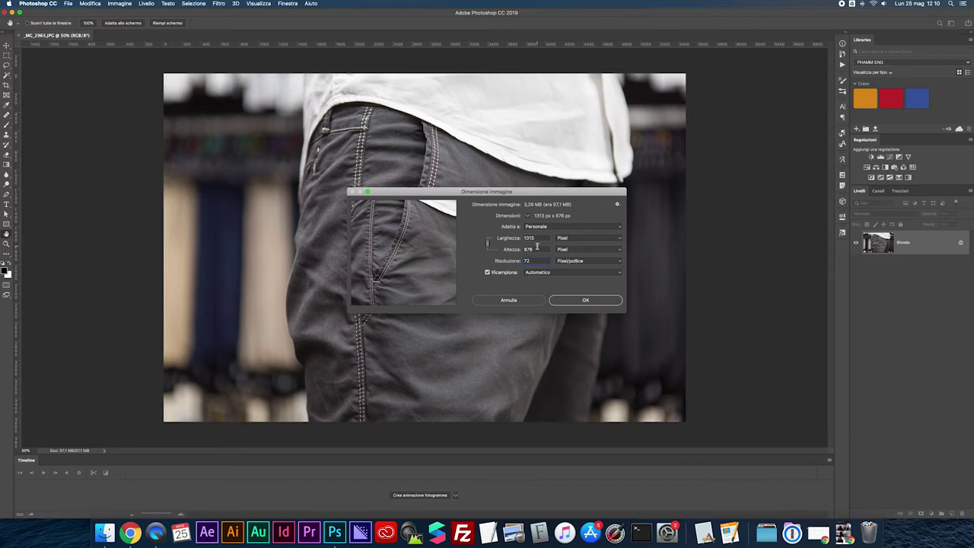
{"action": "double_click", "coordinate": [530, 239]}
{"action": "type", "text": "800"}
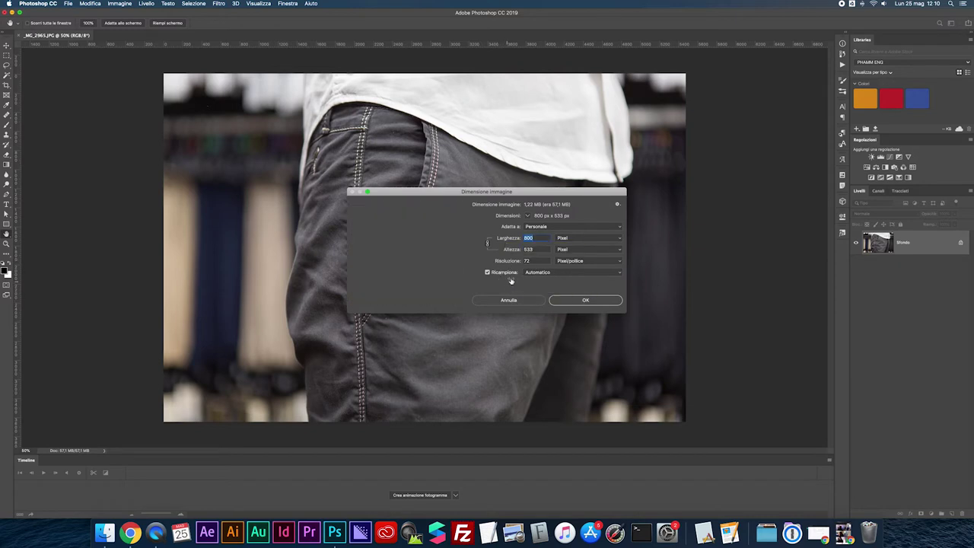
{"action": "left_click", "coordinate": [570, 301]}
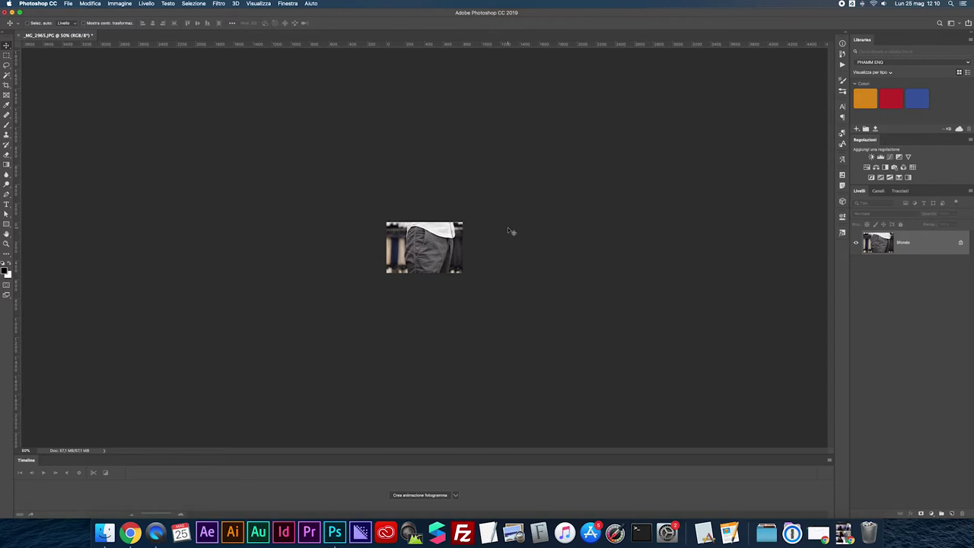
{"action": "key", "text": "super+1"}
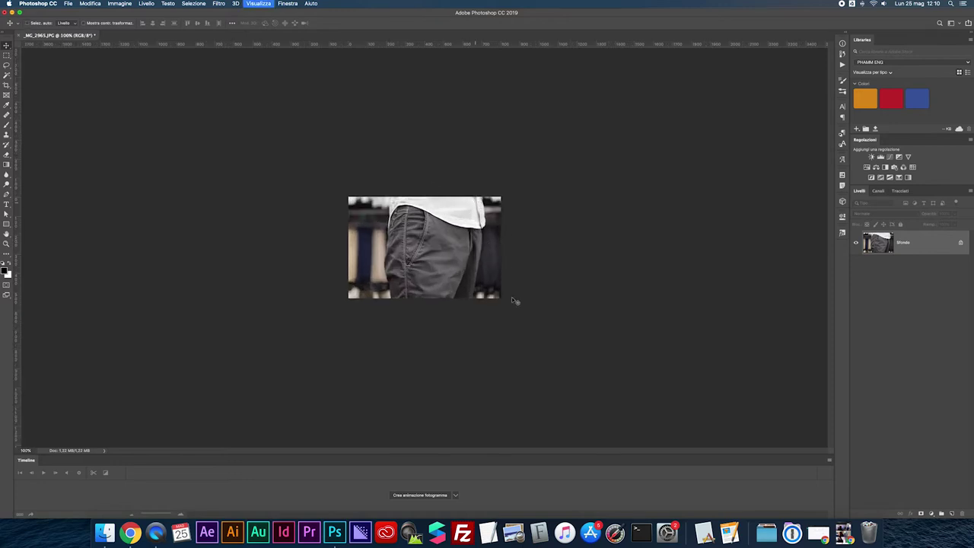
- Drag the remaining PANTAMAN trouser photos from Finder onto the canvas
{"action": "left_click", "coordinate": [105, 531]}
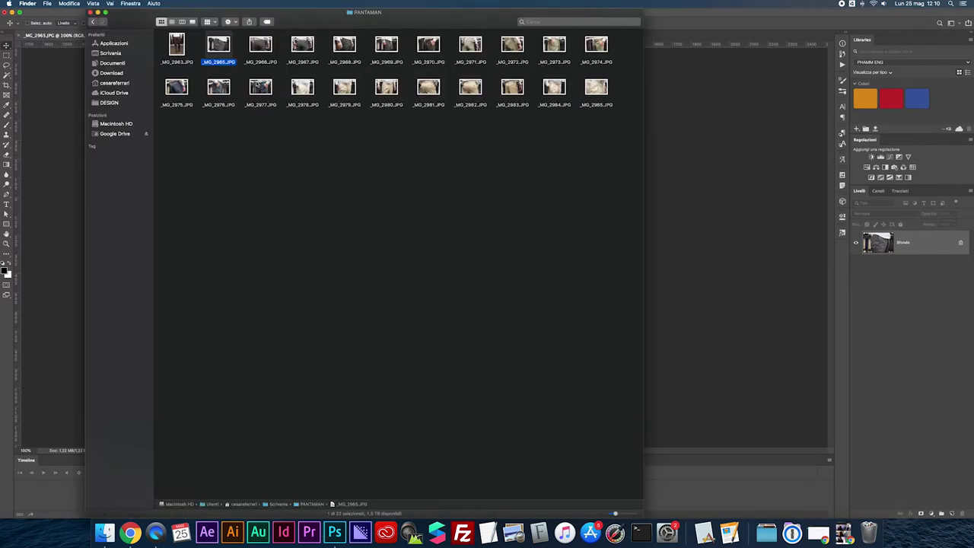
{"action": "mouse_move", "coordinate": [247, 43]}
{"action": "left_mouse_down"}
{"action": "mouse_move", "coordinate": [618, 53]}
{"action": "mouse_move", "coordinate": [172, 97]}
{"action": "left_mouse_up"}
{"action": "left_click_drag", "start_coordinate": [260, 45], "coordinate": [682, 161]}
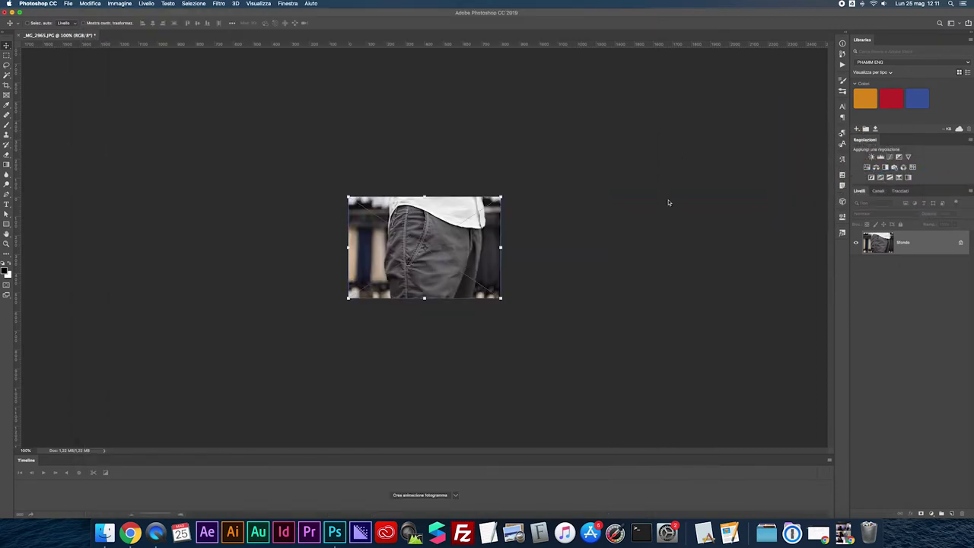
- Commit each placed trouser photo in turn, stacking them as layers up to _MG_2985
{"action": "key", "text": "Return"}
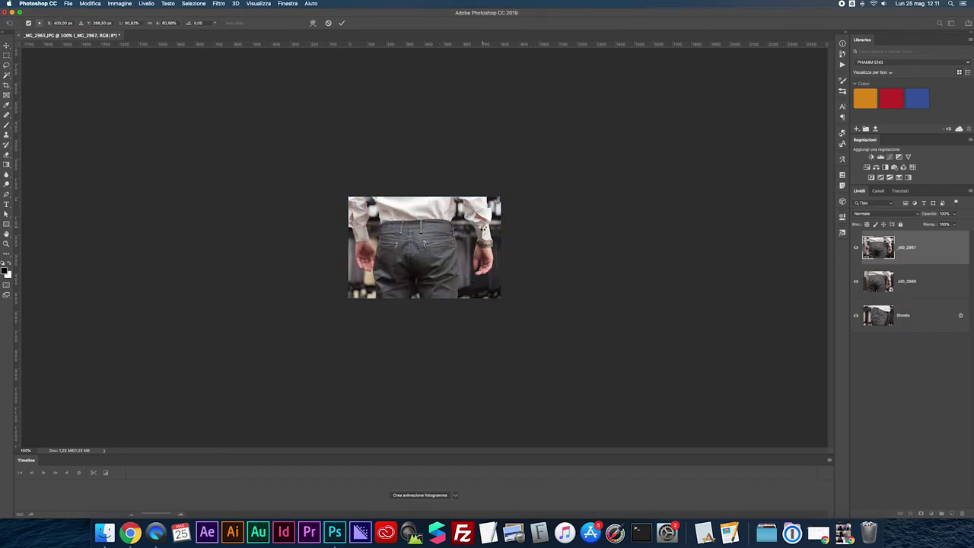
{"action": "key", "text": "Return"}
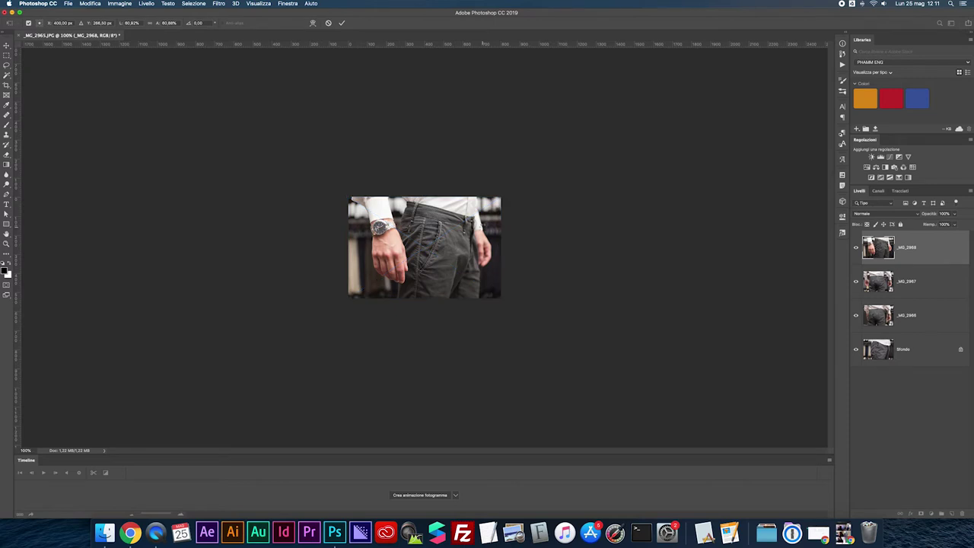
{"action": "key", "text": "Return"}
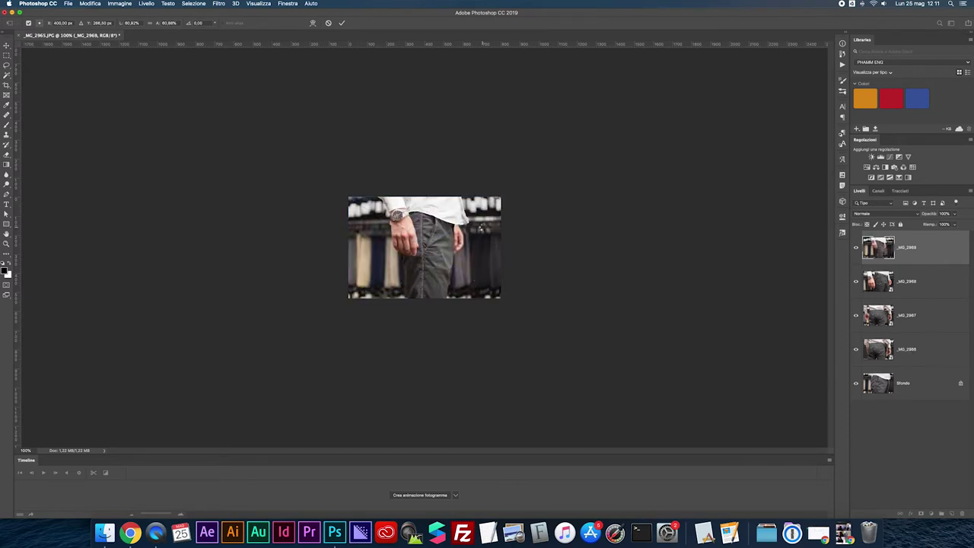
{"action": "key", "text": "Return"}
{"action": "key", "text": "Return"}
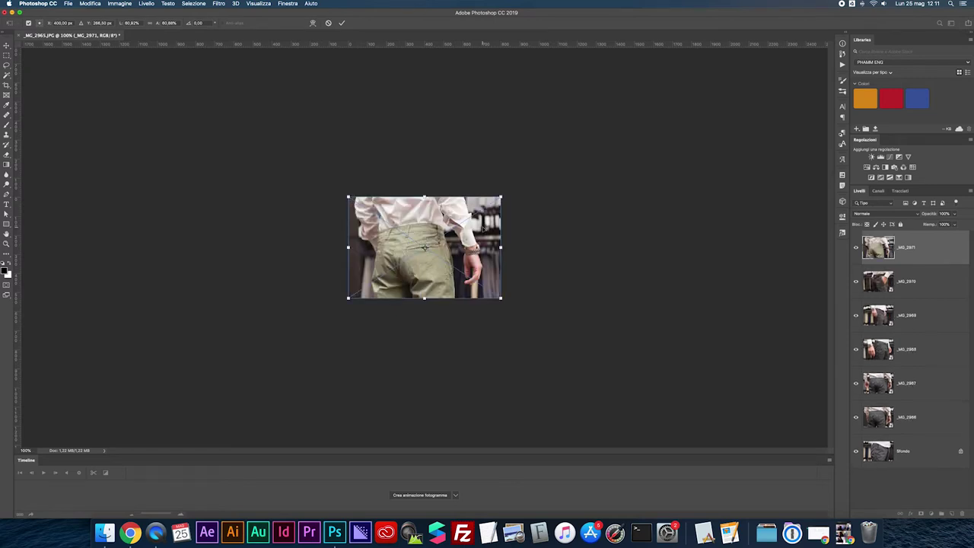
{"action": "key", "text": "Return"}
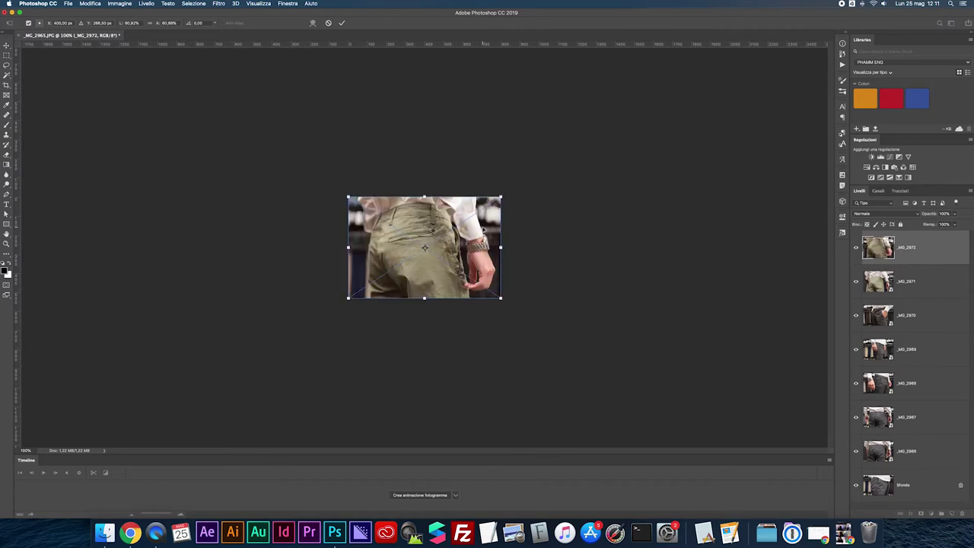
{"action": "key", "text": "Return"}
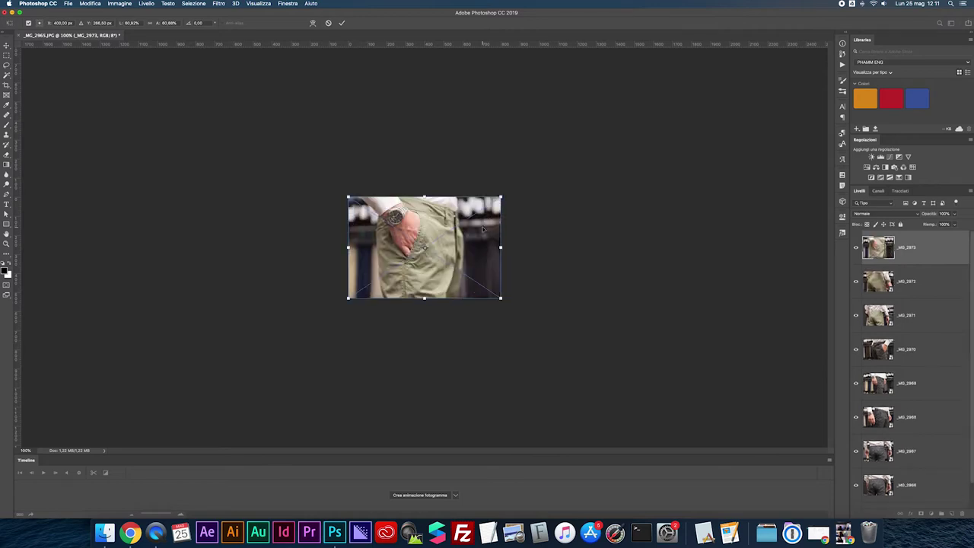
{"action": "key", "text": "Return"}
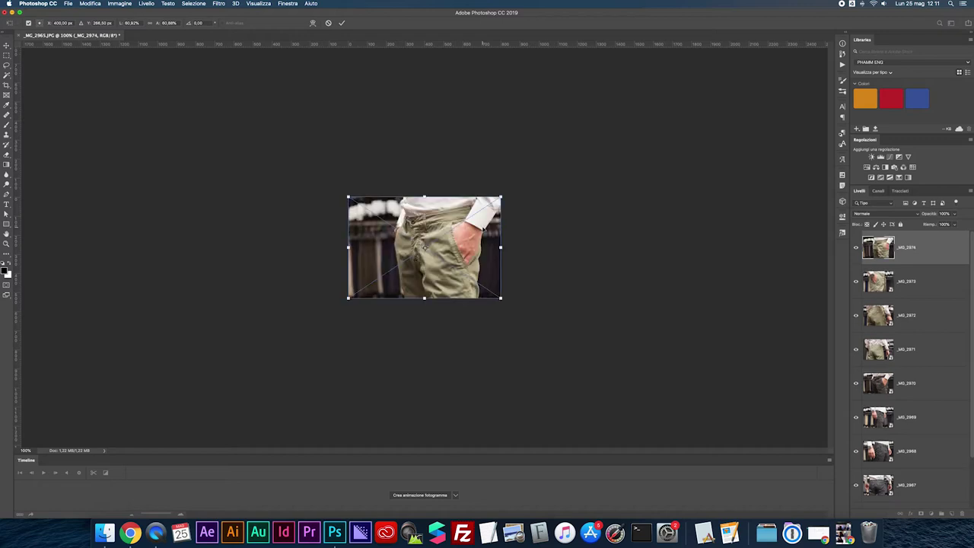
{"action": "key", "text": "Return"}
{"action": "key", "text": "Return"}
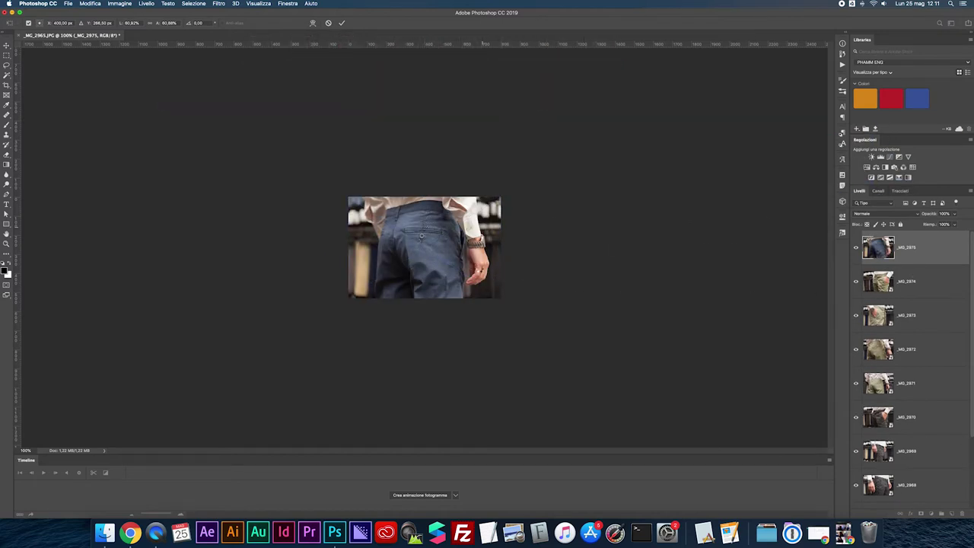
{"action": "key", "text": "Return"}
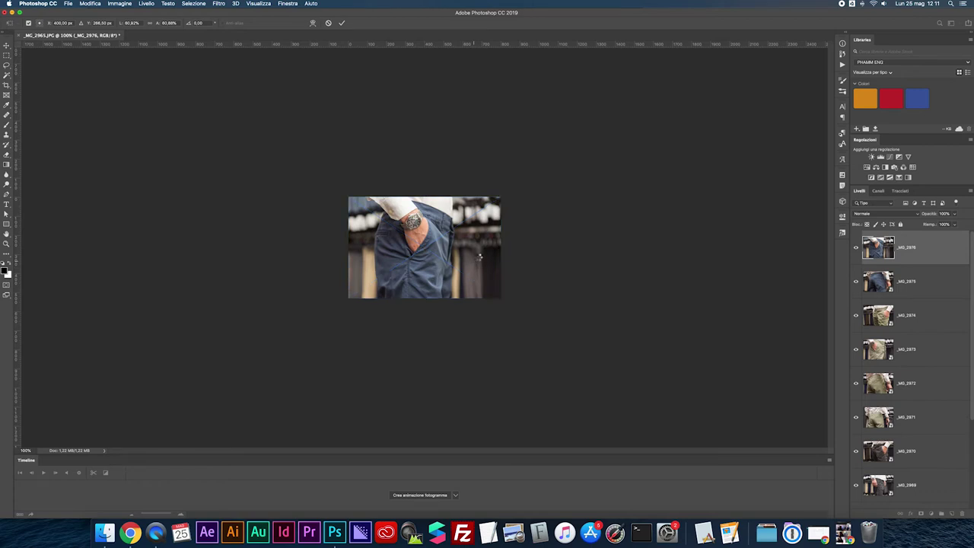
{"action": "key", "text": "Return"}
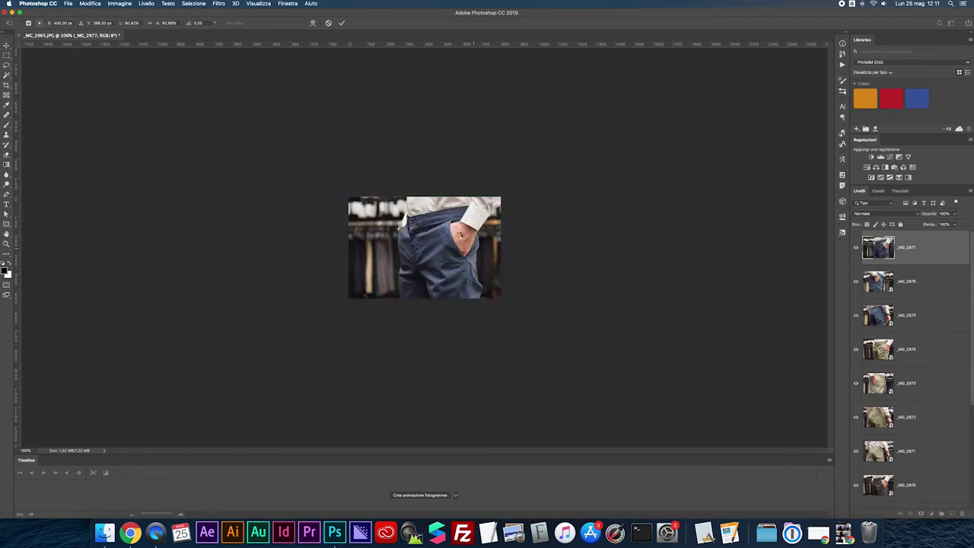
{"action": "key", "text": "Return"}
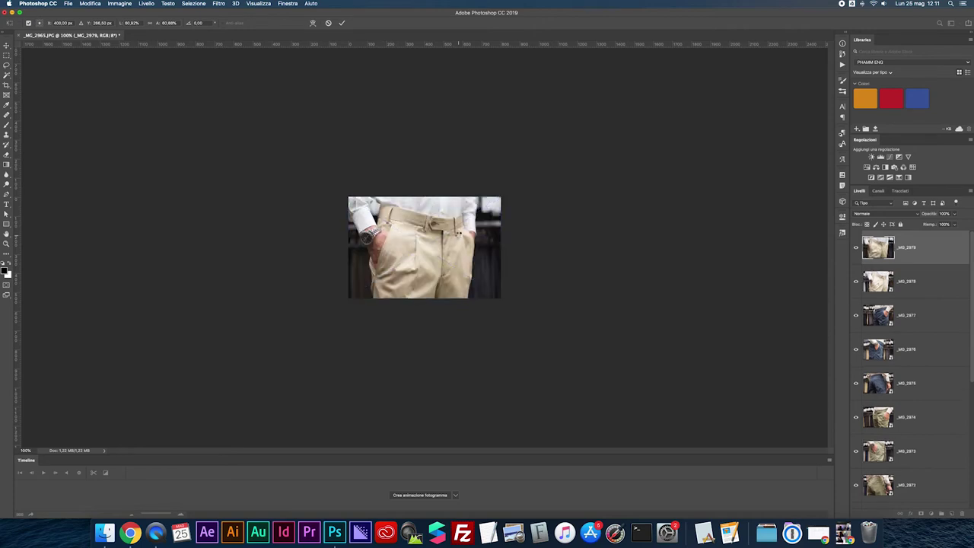
{"action": "key", "text": "Return"}
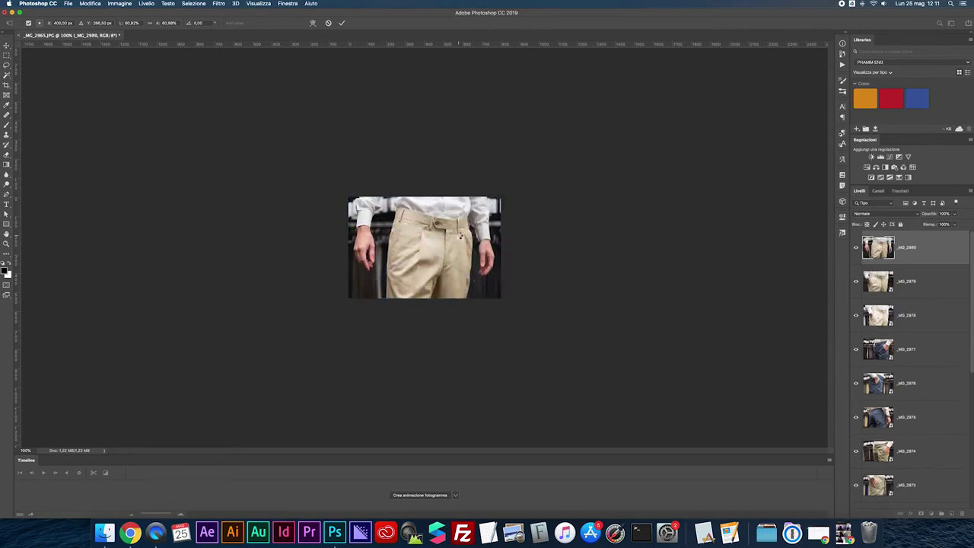
{"action": "key", "text": "Return"}
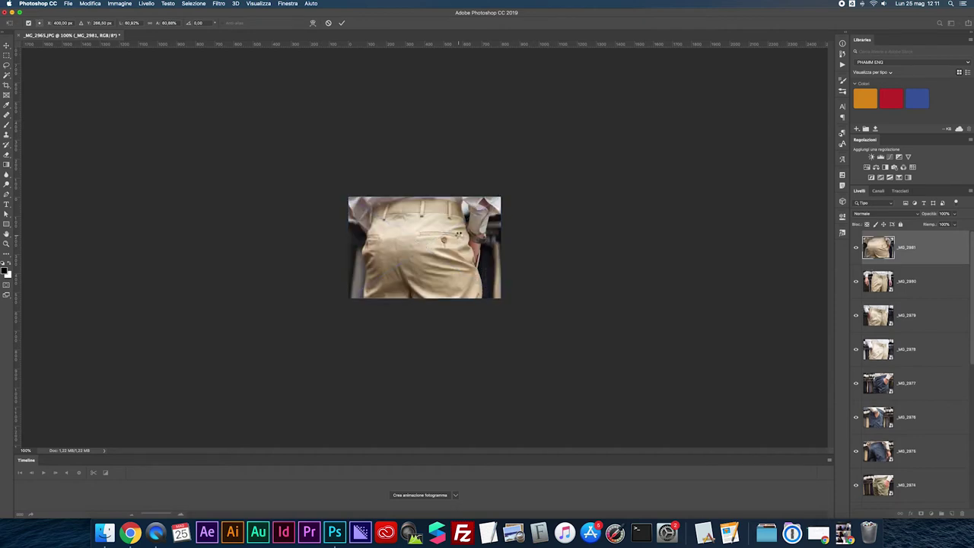
{"action": "key", "text": "Return"}
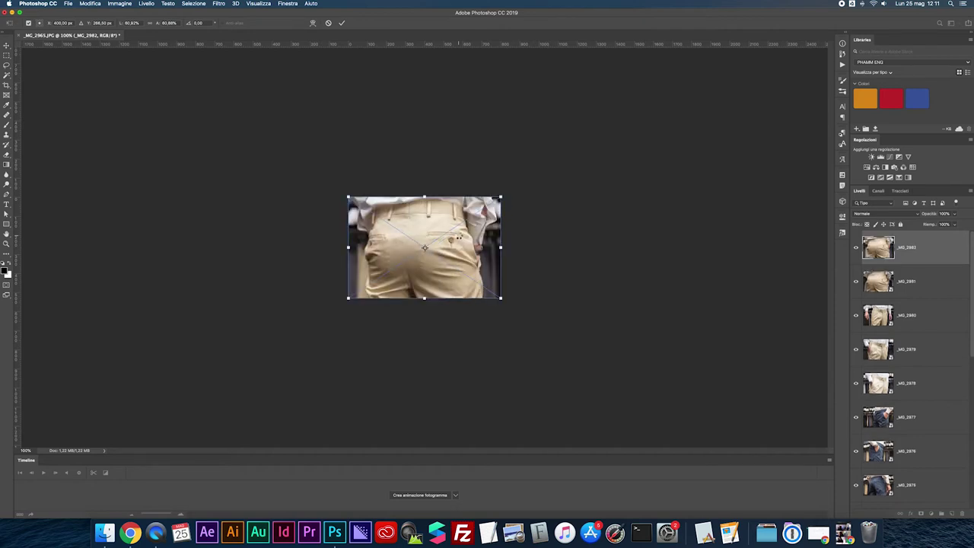
{"action": "key", "text": "Return"}
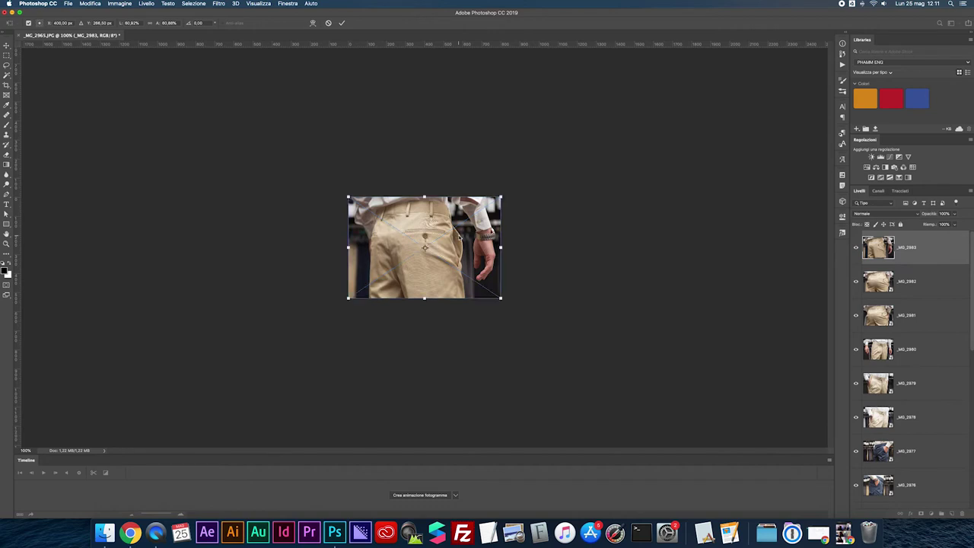
{"action": "key", "text": "Return"}
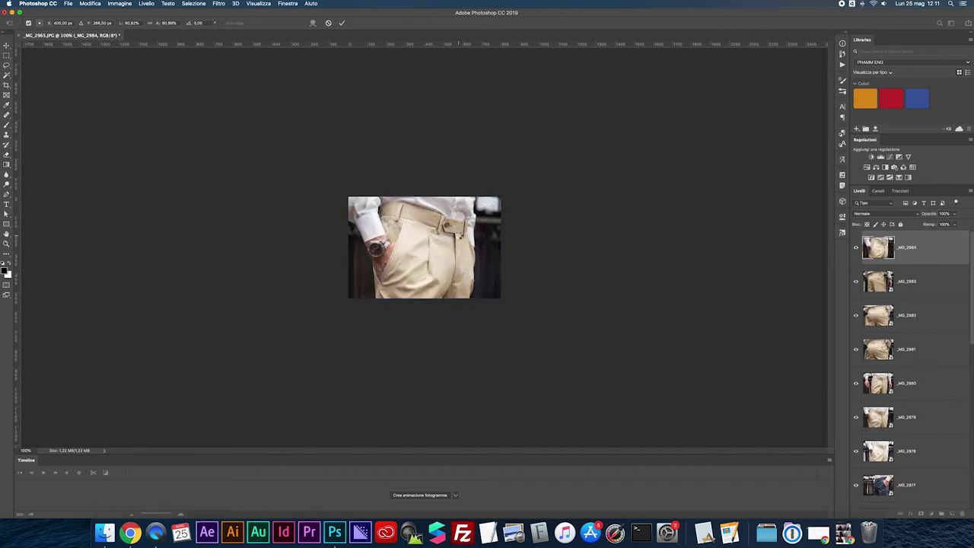
{"action": "key", "text": "Return"}
{"action": "key", "text": "Return"}
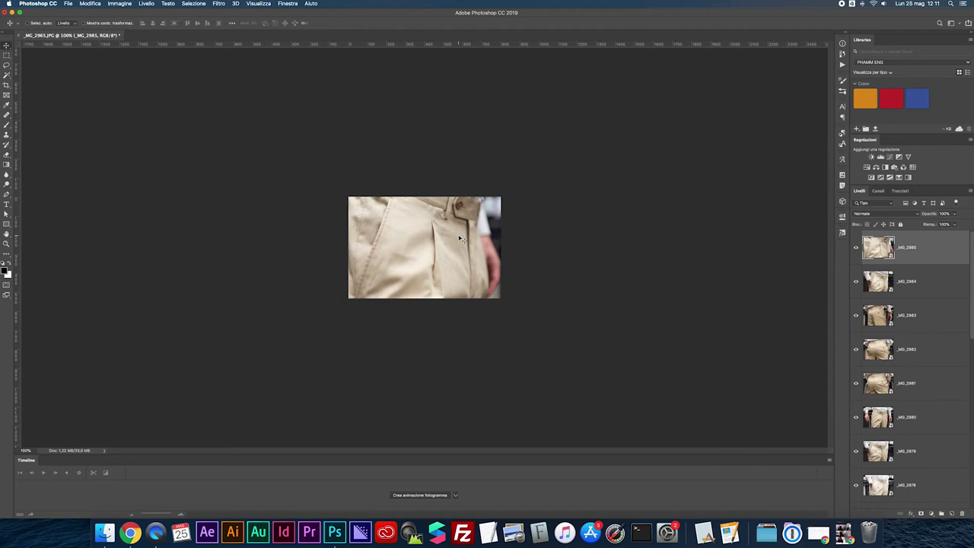
- Rasterize layers _MG_2972 through _MG_2966 with Rasterizza livelli, then select all and deselect
{"action": "scroll", "coordinate": [879, 247], "scroll_direction": "down", "scroll_amount": 10}
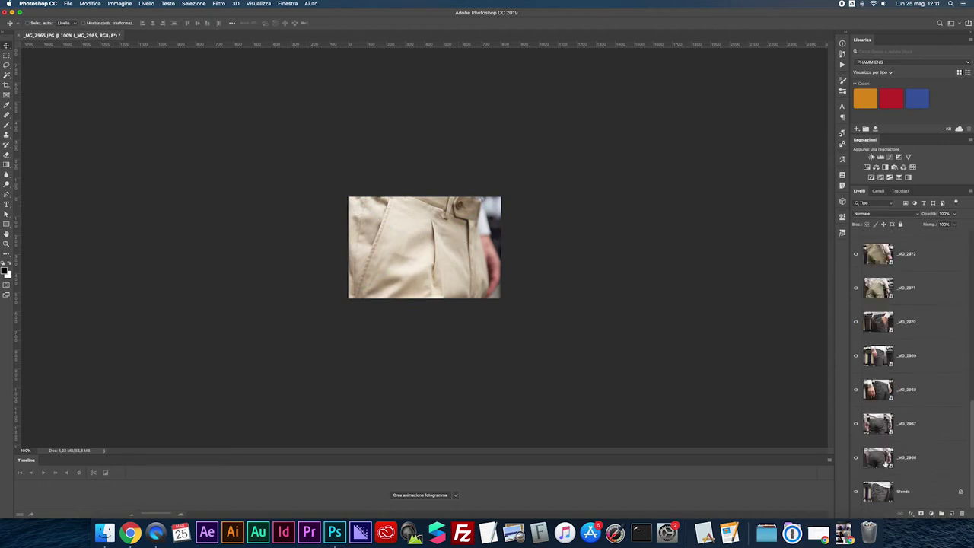
{"action": "left_click", "coordinate": [905, 459], "text": "shift"}
{"action": "right_click", "coordinate": [903, 460]}
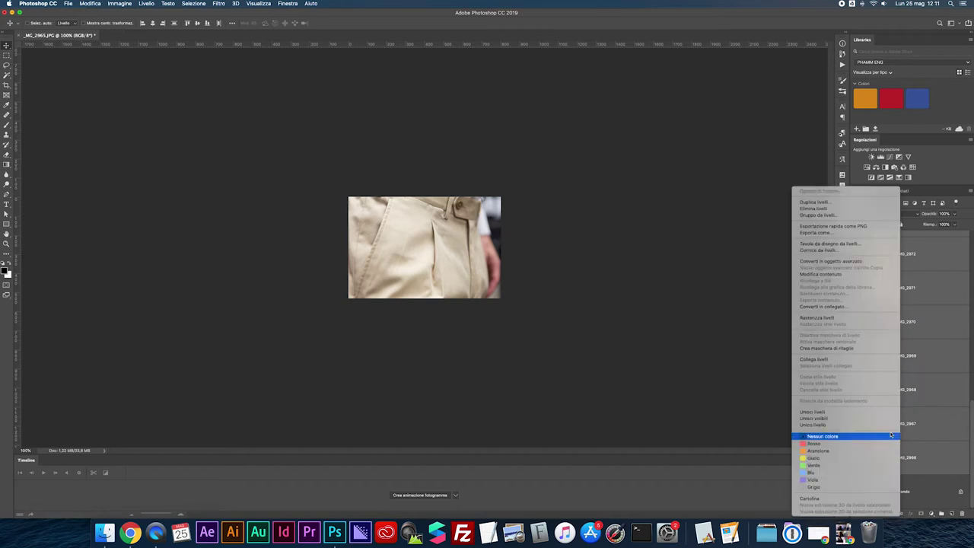
{"action": "left_click", "coordinate": [834, 318]}
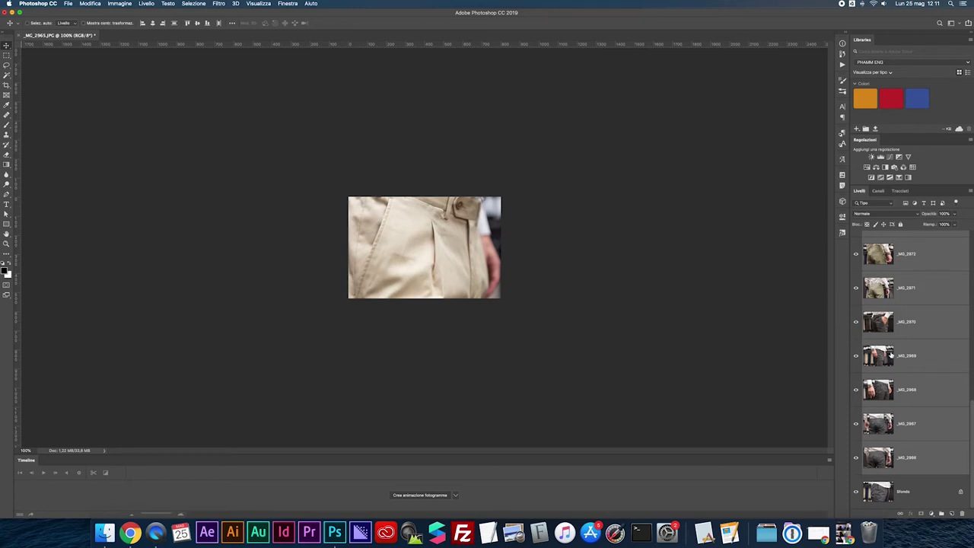
{"action": "key", "text": "super+a"}
{"action": "key", "text": "ctrl+d"}
{"action": "scroll", "coordinate": [889, 271], "scroll_direction": "up", "scroll_amount": 10}
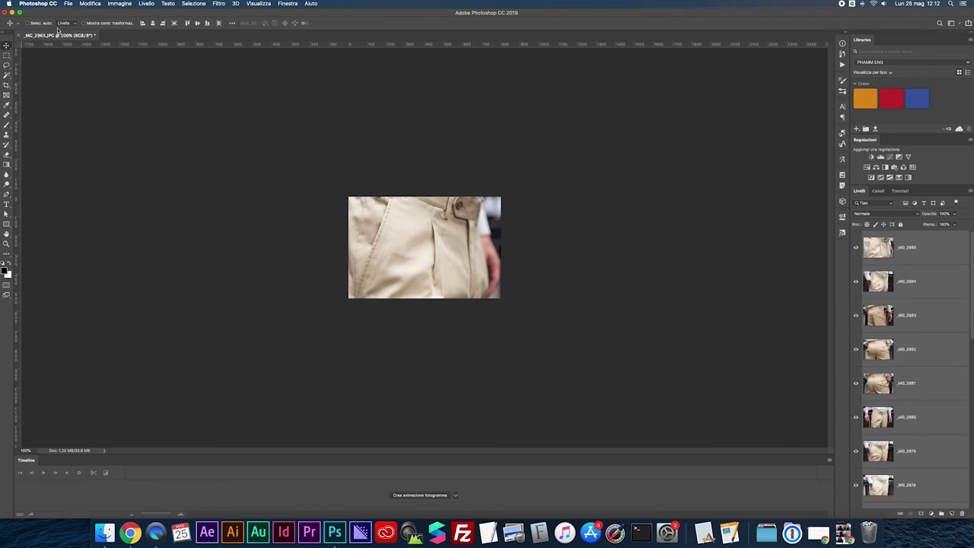
- Export all layers via Livelli in file as JPEGs at quality 12 with prefix _MG_2965
{"action": "left_click", "coordinate": [68, 4]}
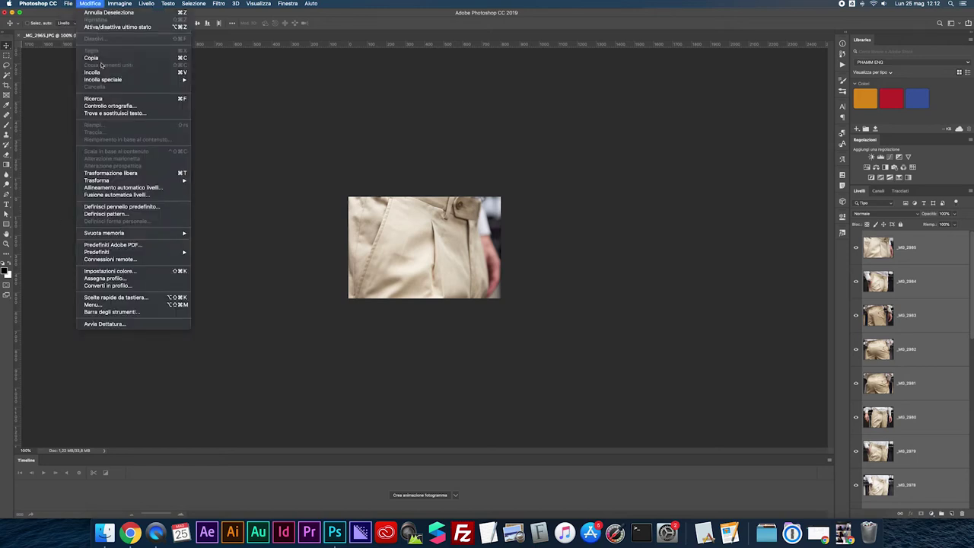
{"action": "mouse_move", "coordinate": [79, 101]}
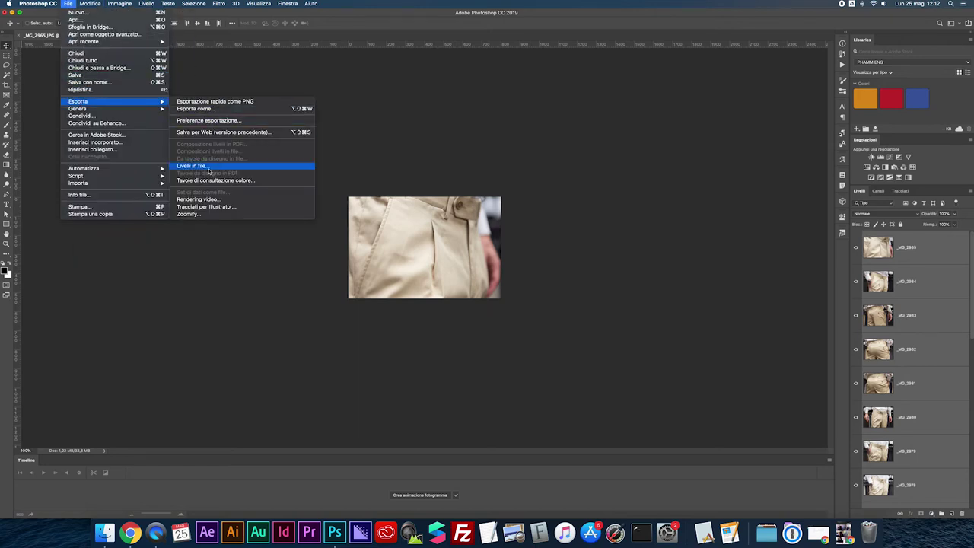
{"action": "left_click", "coordinate": [194, 166]}
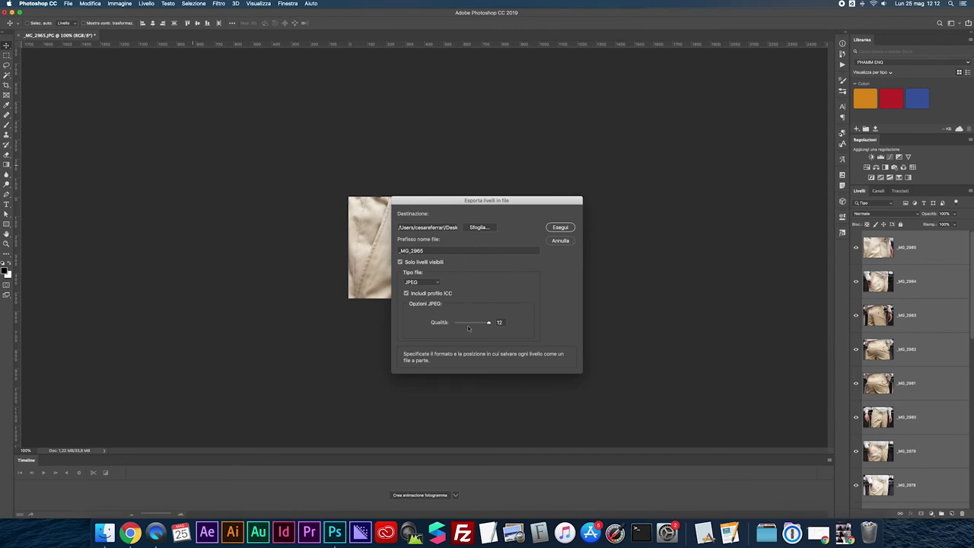
{"action": "left_click", "coordinate": [561, 228]}
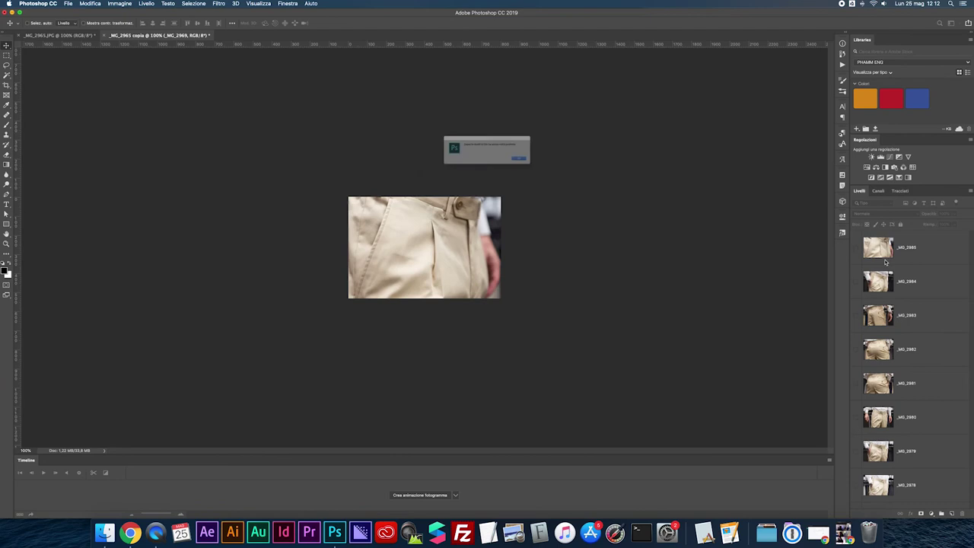
{"action": "left_click", "coordinate": [554, 168]}
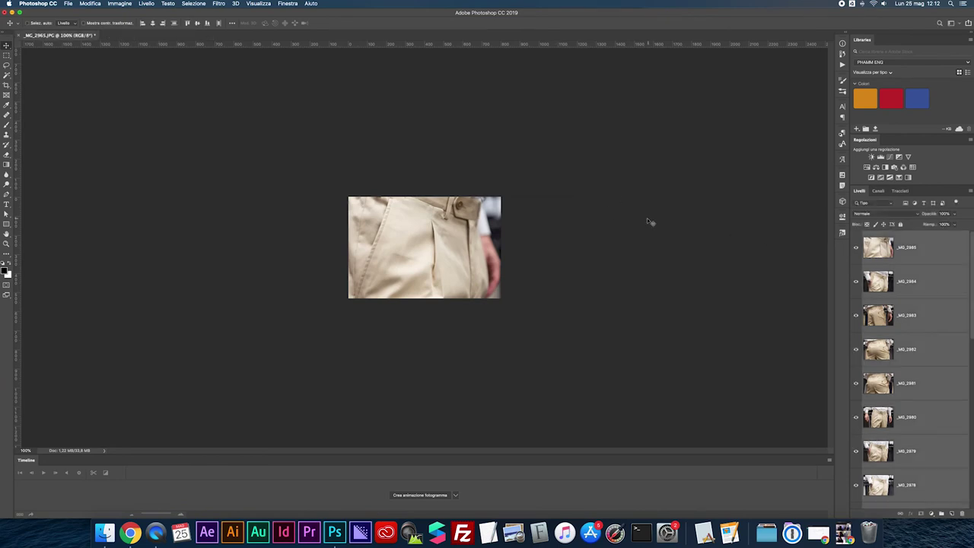
{"action": "scroll", "coordinate": [877, 249], "scroll_direction": "down", "scroll_amount": 5}
{"action": "scroll", "coordinate": [883, 343], "scroll_direction": "down", "scroll_amount": 3}
{"action": "scroll", "coordinate": [891, 443], "scroll_direction": "down", "scroll_amount": 3}
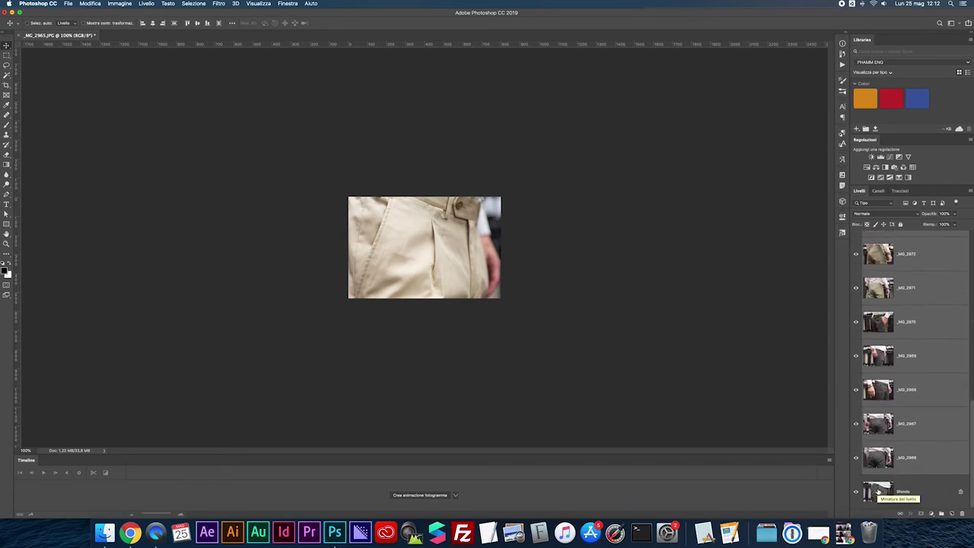
- Switch to the PANTAMAN Finder window and select rows of the original photos
{"action": "key", "text": "super+Tab"}
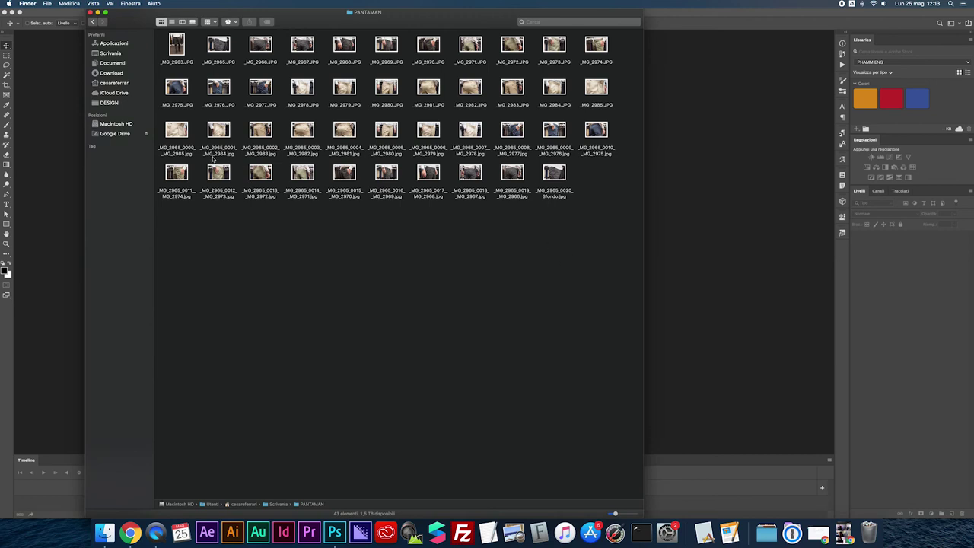
{"action": "left_click_drag", "start_coordinate": [158, 32], "coordinate": [602, 90]}
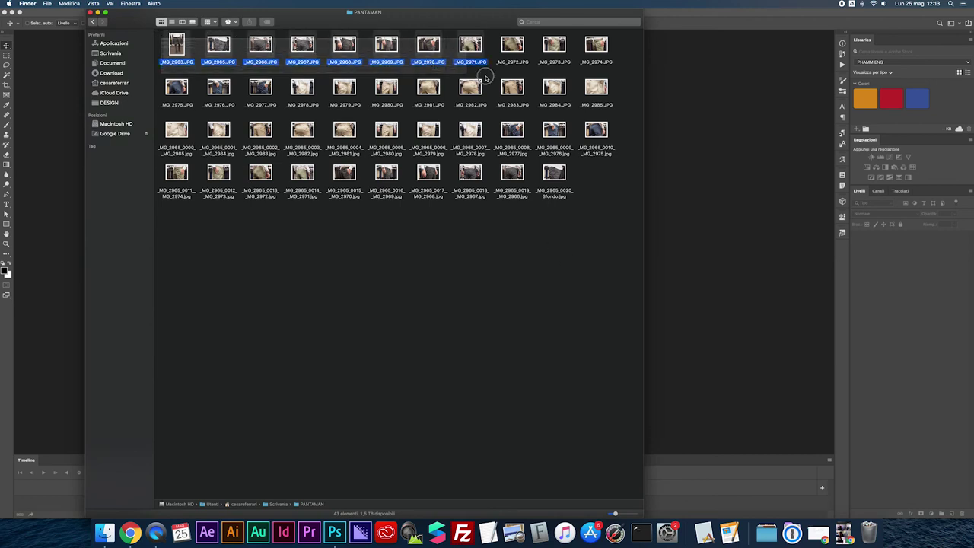
{"action": "mouse_move", "coordinate": [158, 130]}
{"action": "left_mouse_down"}
{"action": "mouse_move", "coordinate": [289, 158]}
{"action": "mouse_move", "coordinate": [602, 185]}
{"action": "left_mouse_up"}
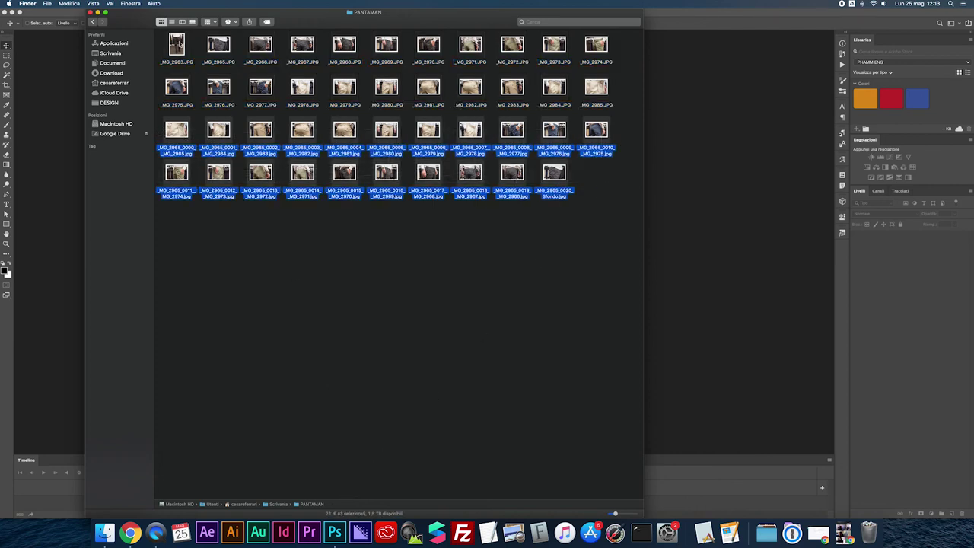
{"action": "left_click", "coordinate": [177, 46]}
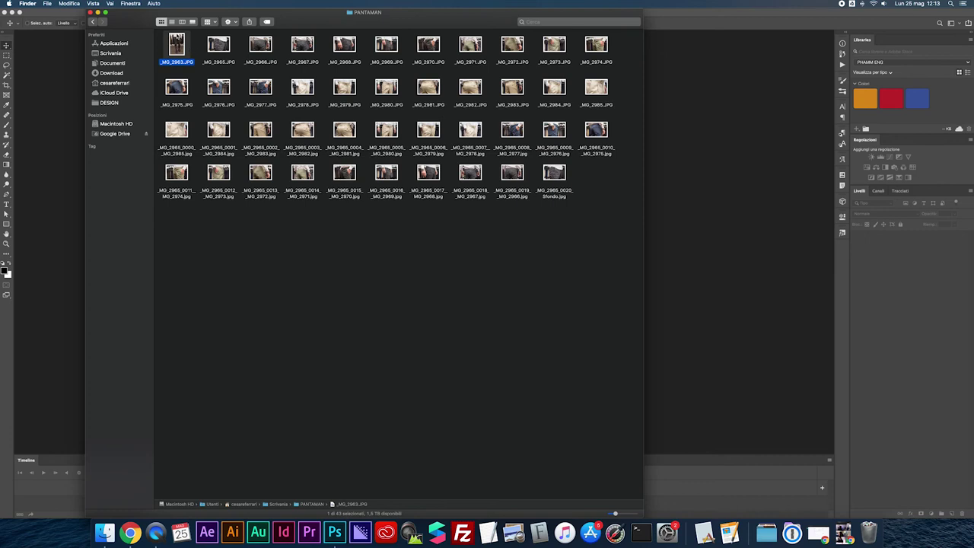
{"action": "left_click", "coordinate": [192, 49]}
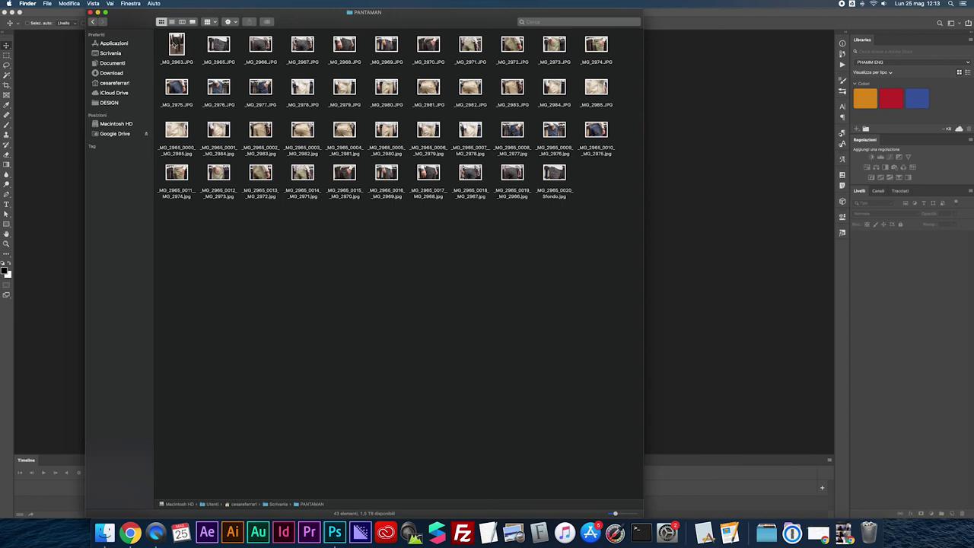
- Select the 21 exported _MG_2965_0000 to _MG_2965_0020 JPEGs to check them, then deselect
{"action": "left_click", "coordinate": [179, 45]}
{"action": "left_click", "coordinate": [232, 120]}
{"action": "left_click_drag", "start_coordinate": [158, 133], "coordinate": [581, 195]}
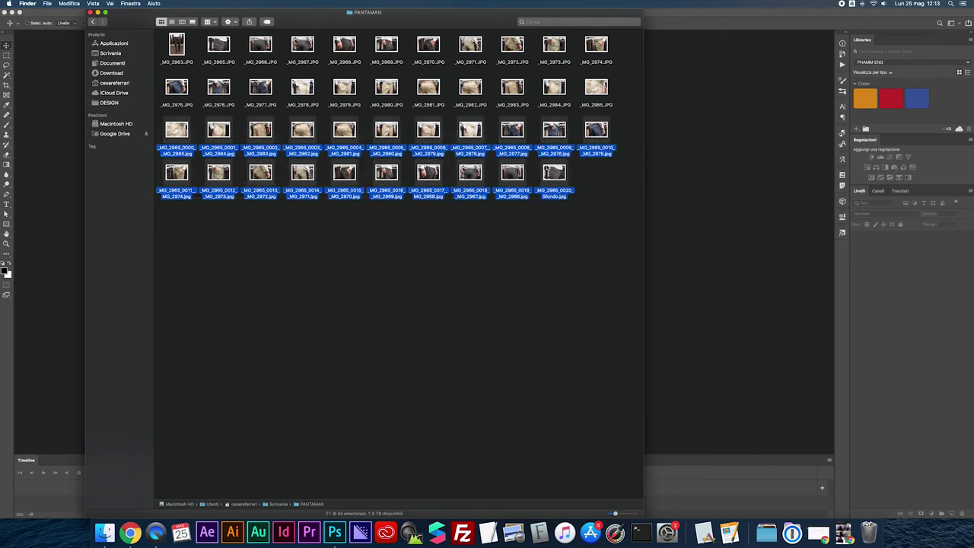
{"action": "left_click", "coordinate": [450, 244]}
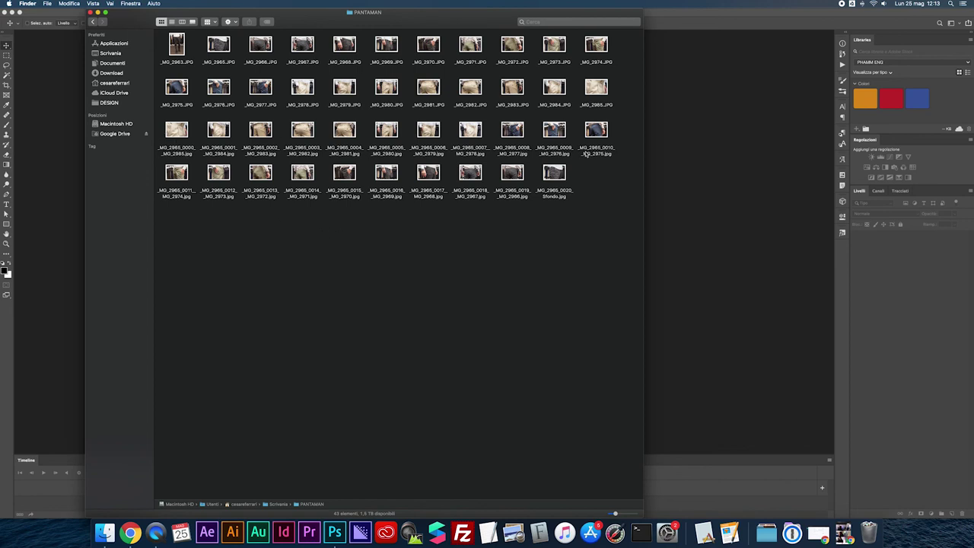
{"action": "left_click_drag", "start_coordinate": [161, 131], "coordinate": [607, 188]}
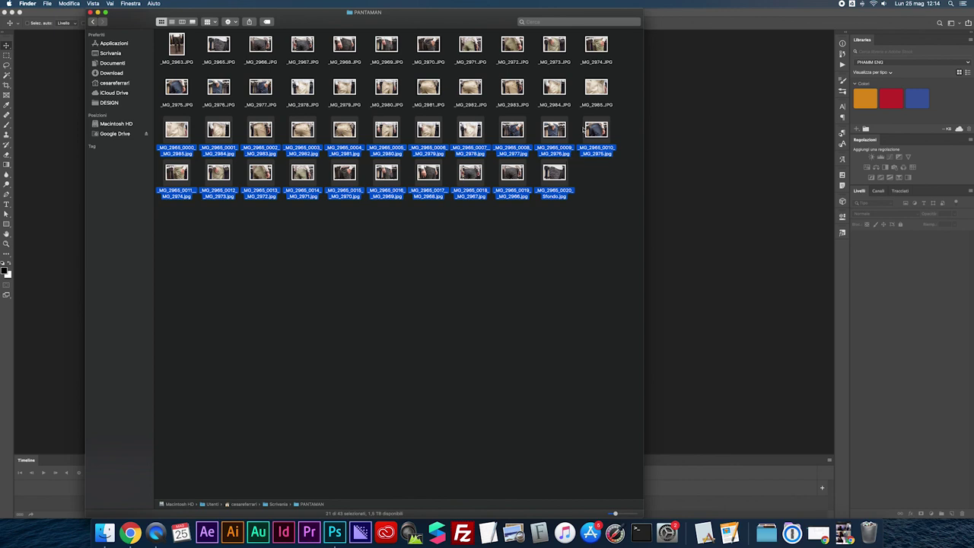
{"action": "left_click", "coordinate": [581, 130]}
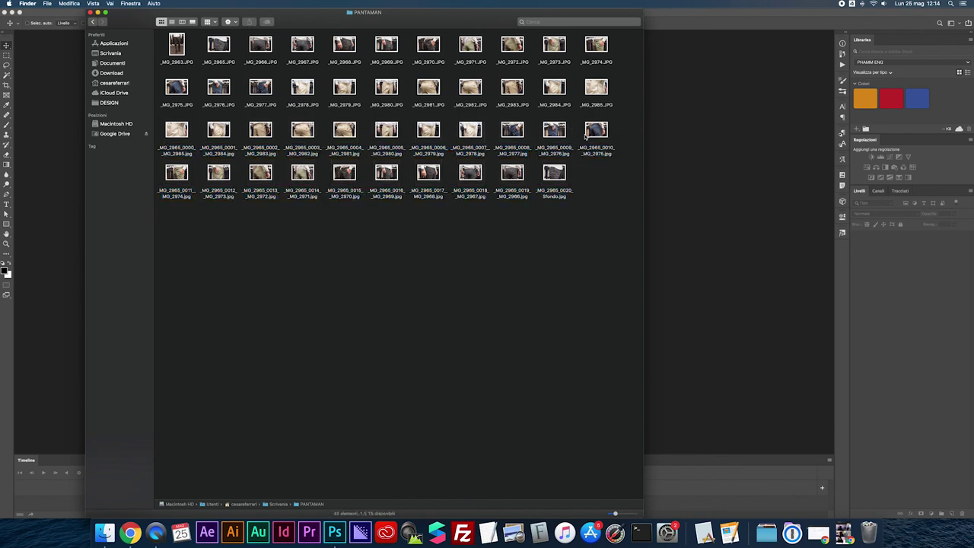